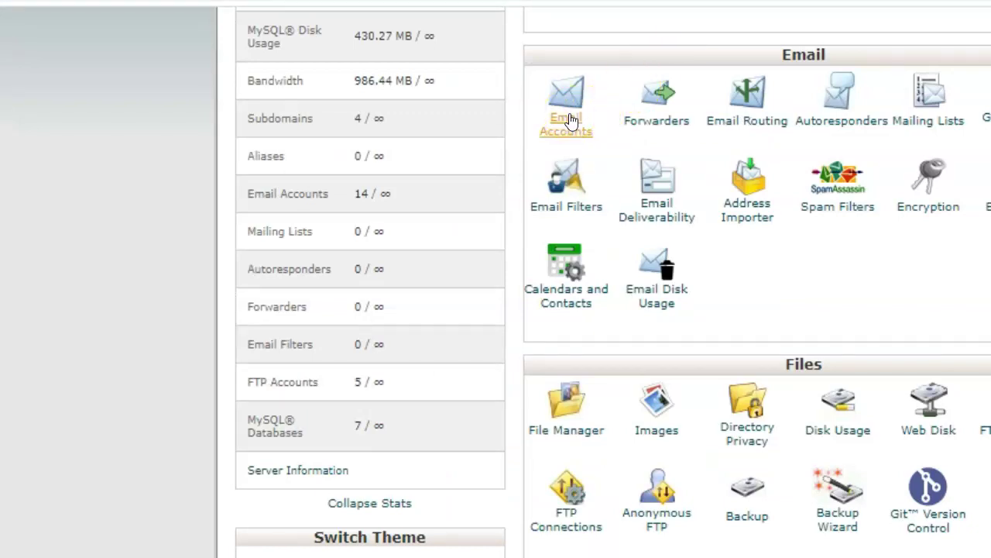
{"action": "left_click", "coordinate": [569, 123]}
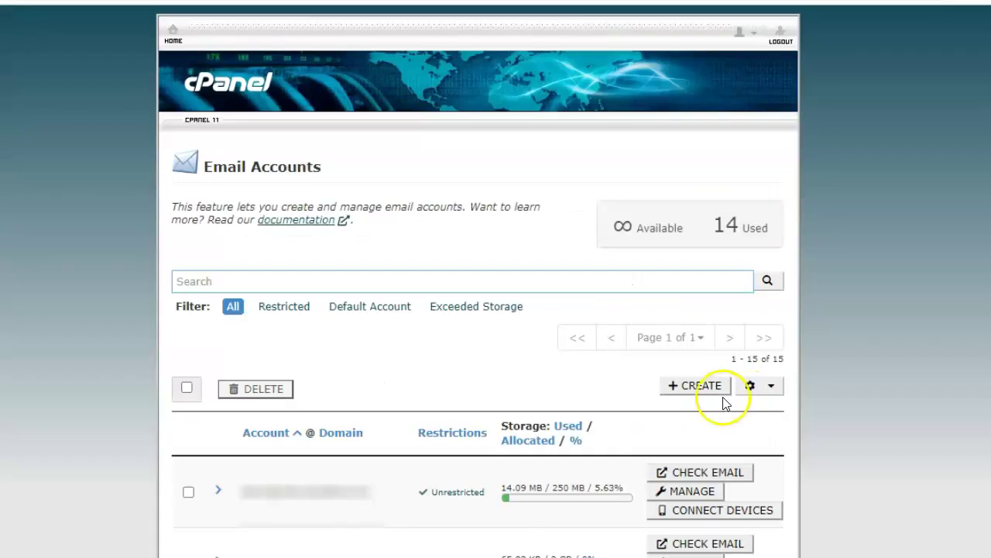
{"action": "left_click", "coordinate": [700, 392]}
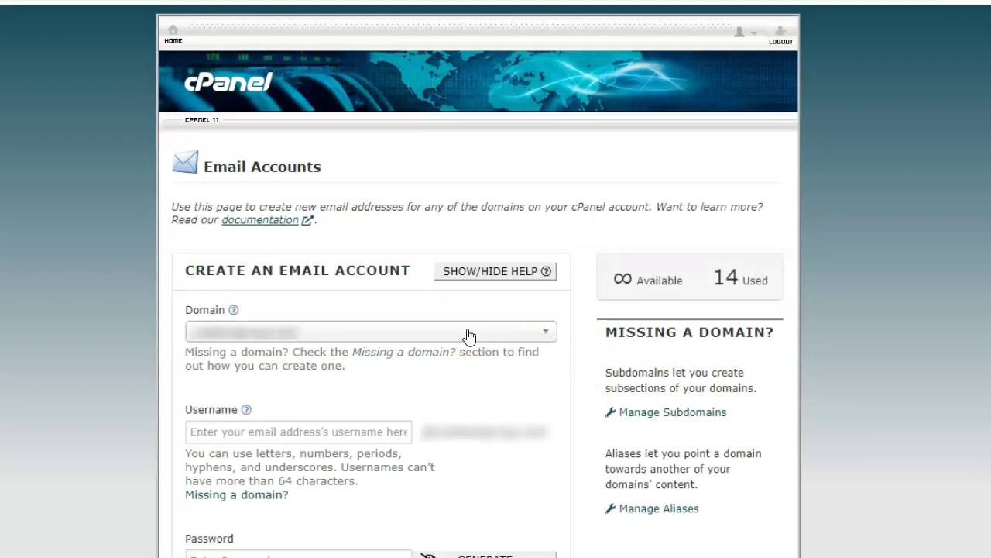
{"action": "left_click", "coordinate": [469, 333]}
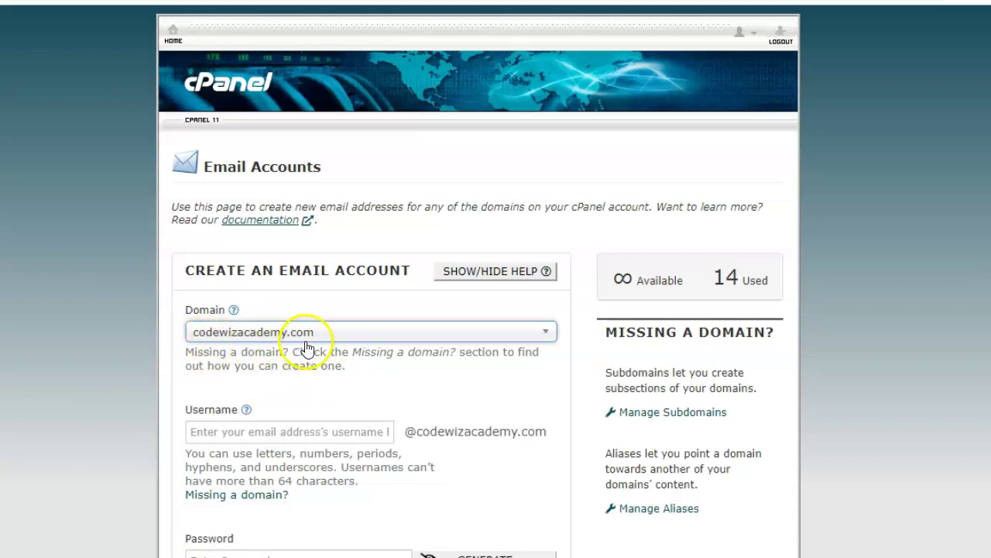
{"action": "left_click", "coordinate": [306, 426]}
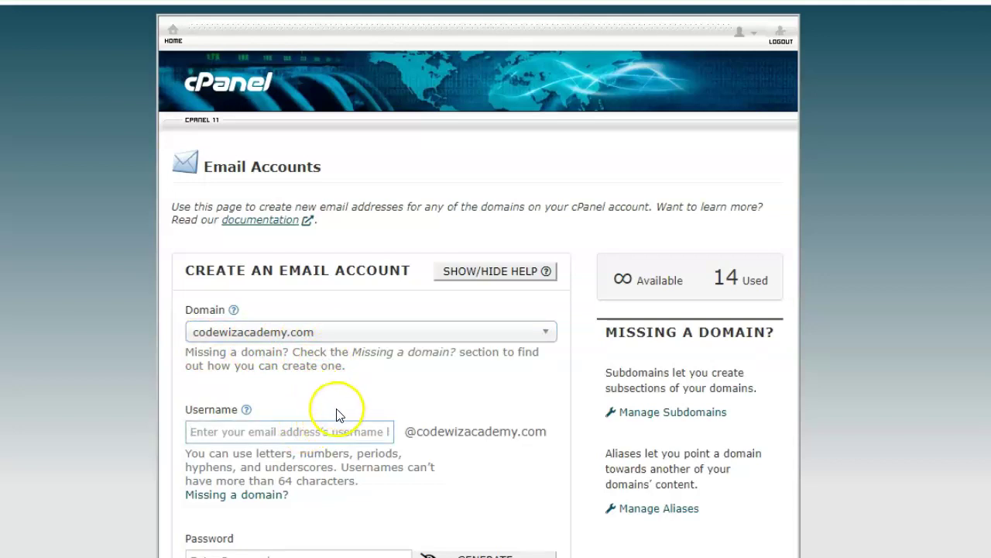
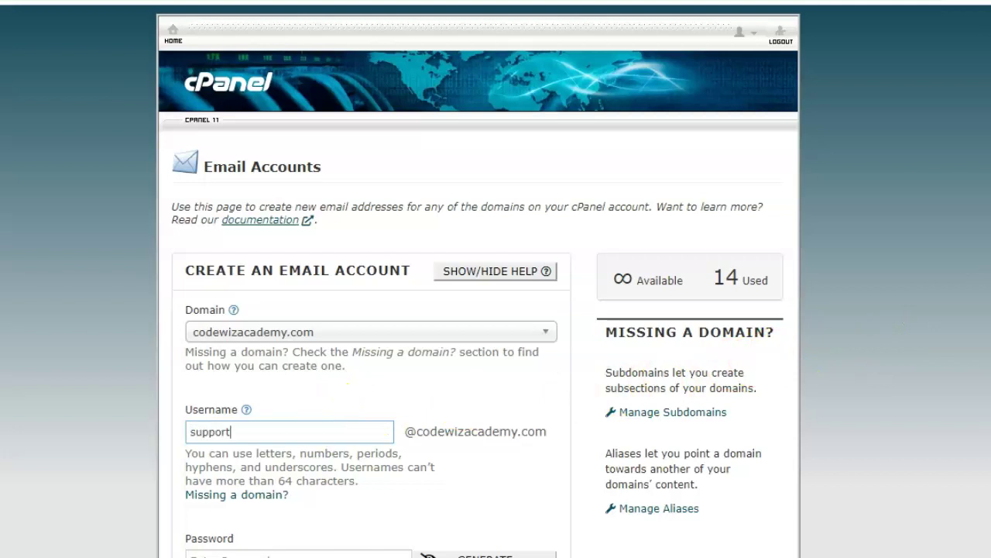
{"action": "scroll", "coordinate": [883, 349], "scroll_direction": "down", "scroll_amount": 4}
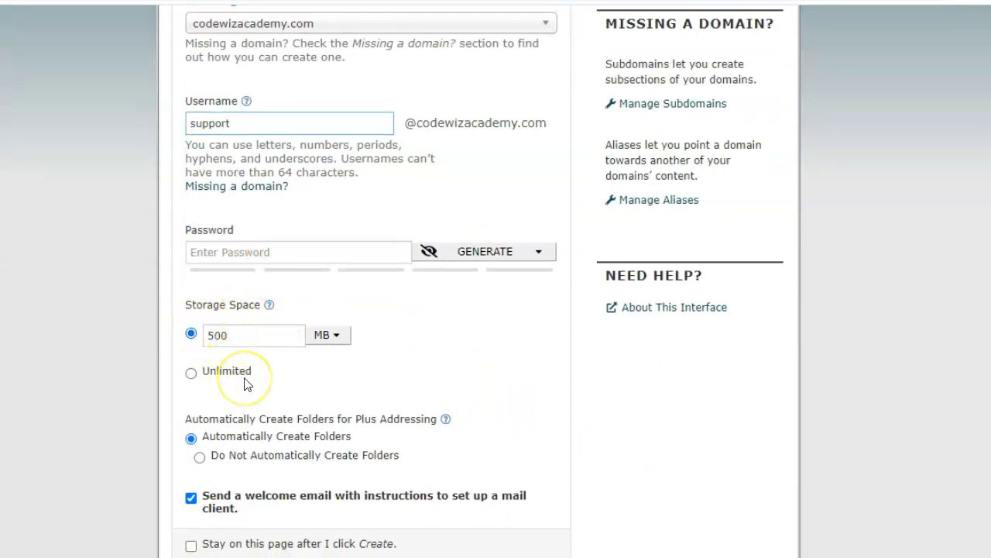
{"action": "scroll", "coordinate": [263, 465], "scroll_direction": "down", "scroll_amount": 1}
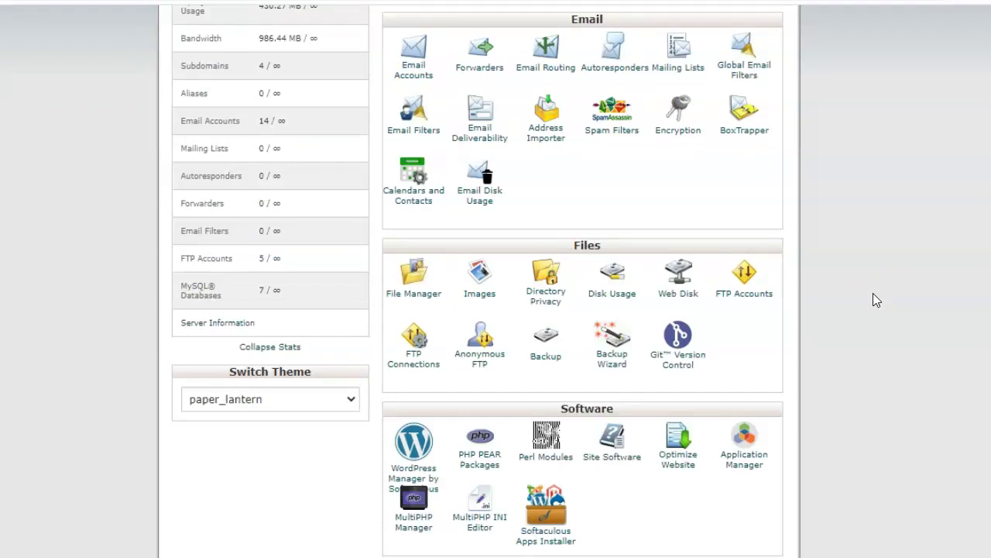
Step: Open the cPanel Forwarders page and expand the Managing domain dropdown
{"action": "left_click", "coordinate": [802, 350]}
{"action": "left_click", "coordinate": [471, 57]}
{"action": "left_click", "coordinate": [419, 234]}
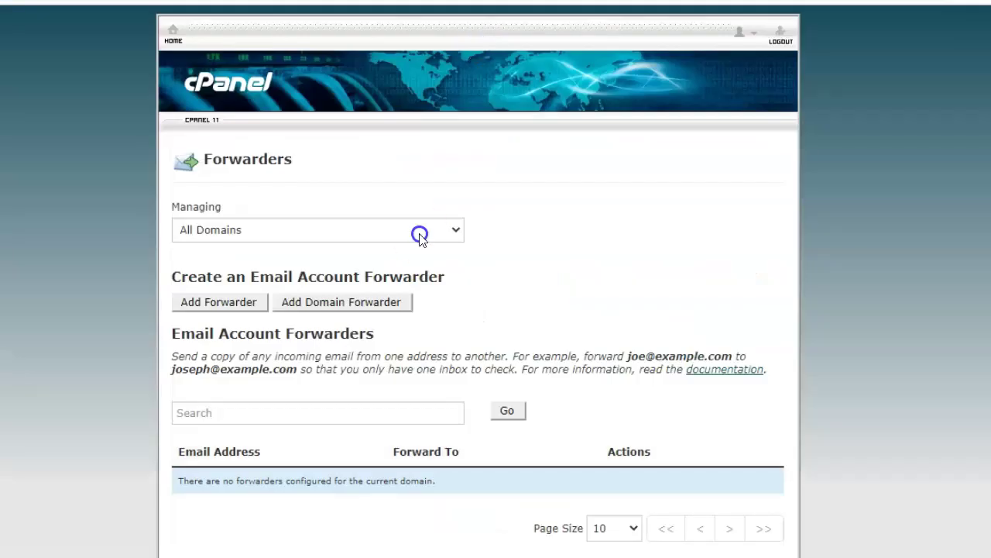
Step: Add a ramaedutech.com forwarder sending the contact mailbox's mail to the personal Gmail address
{"action": "left_click", "coordinate": [310, 264]}
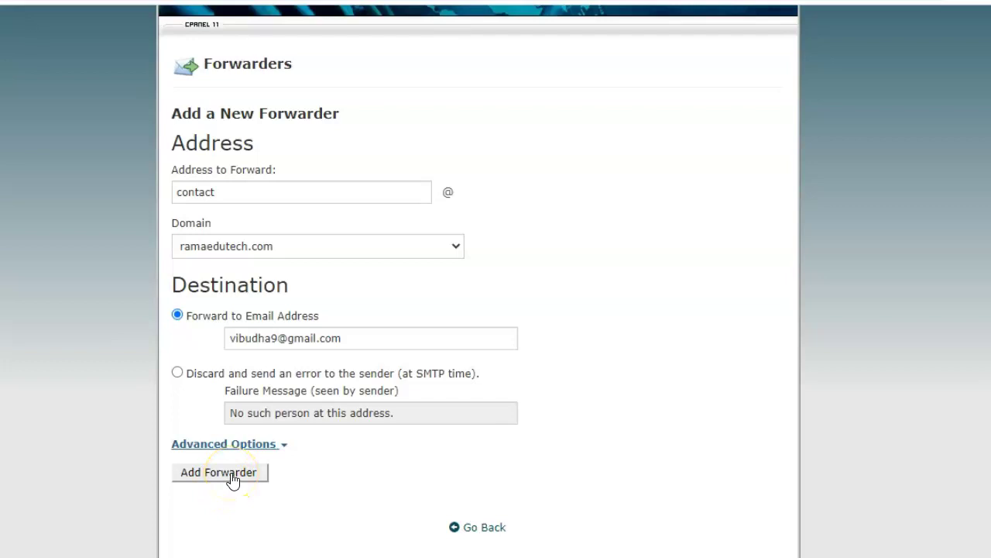
{"action": "left_click", "coordinate": [232, 477]}
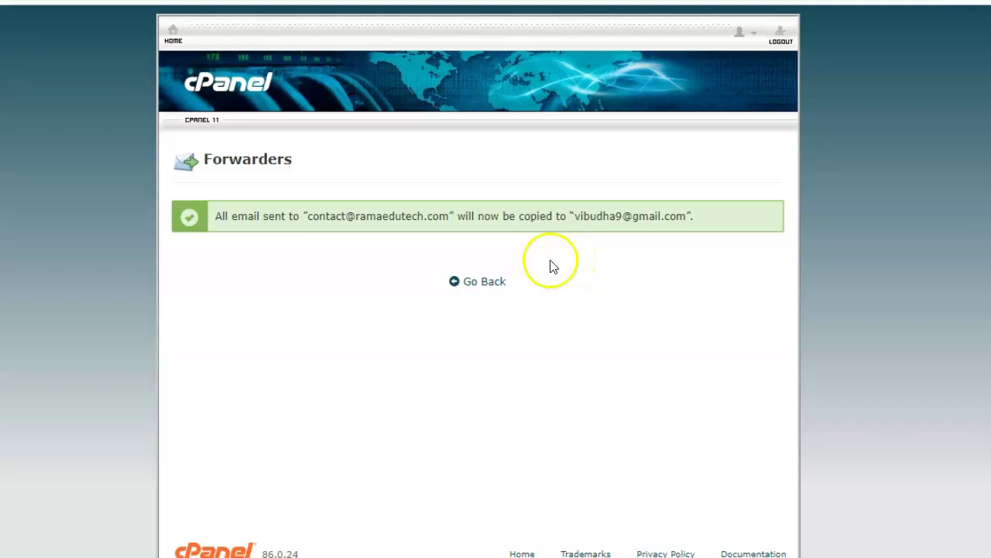
{"action": "left_click", "coordinate": [492, 285]}
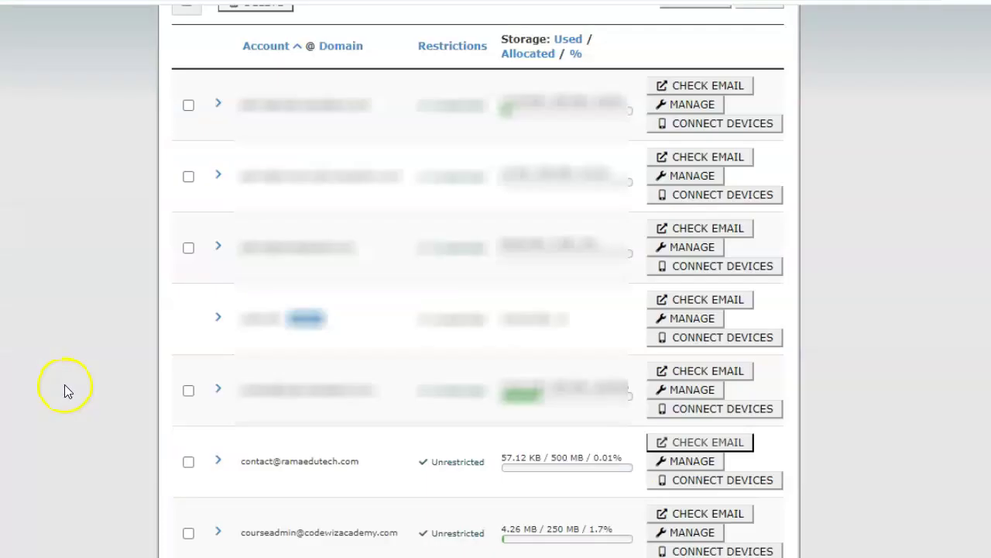
Step: Use CHECK EMAIL in Email Accounts to log in to the contact mailbox's webmail
{"action": "left_click", "coordinate": [723, 450]}
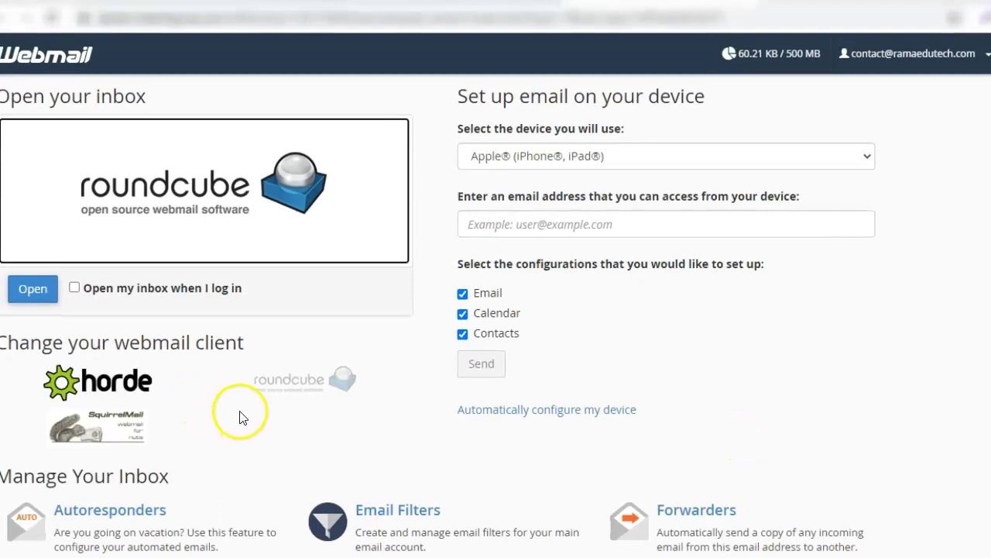
Step: Read the 'Test' message in the Horde inbox, then refresh Gmail to receive its forwarded copy
{"action": "left_click", "coordinate": [117, 383]}
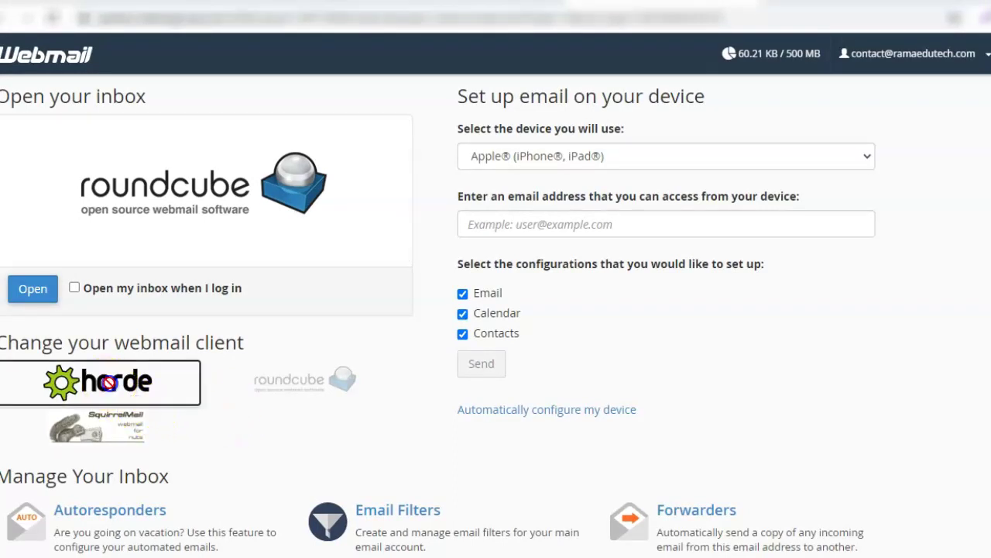
{"action": "left_click", "coordinate": [48, 296]}
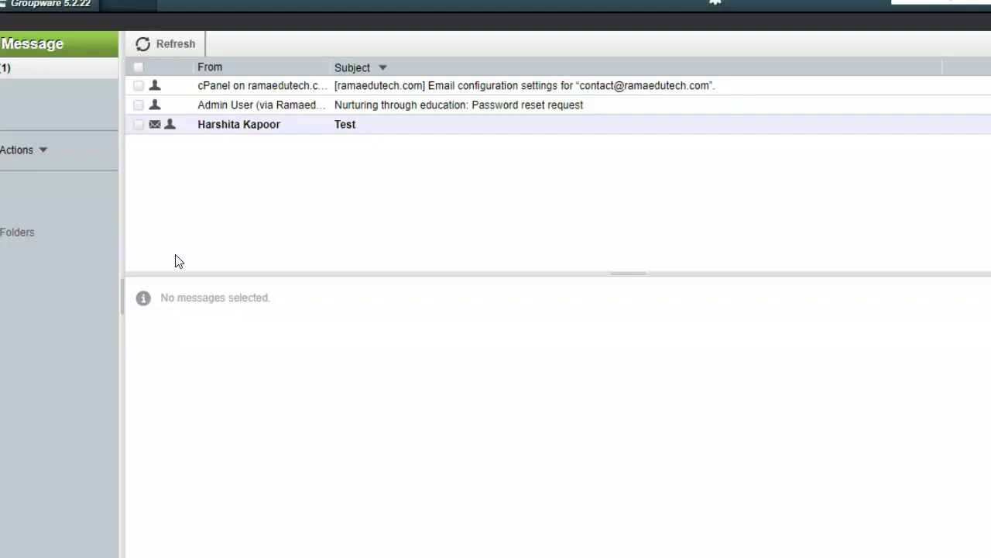
{"action": "left_click", "coordinate": [345, 127]}
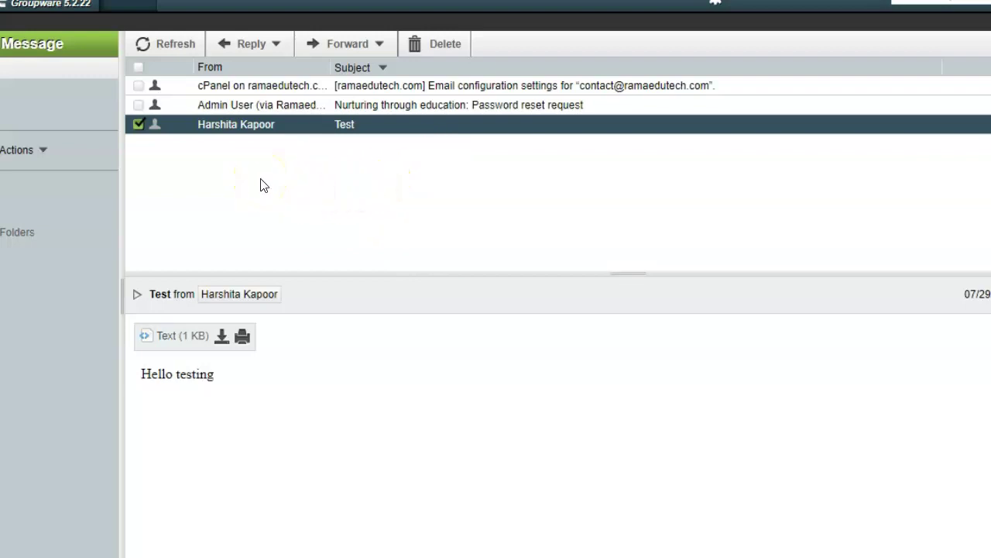
{"action": "left_click", "coordinate": [171, 45]}
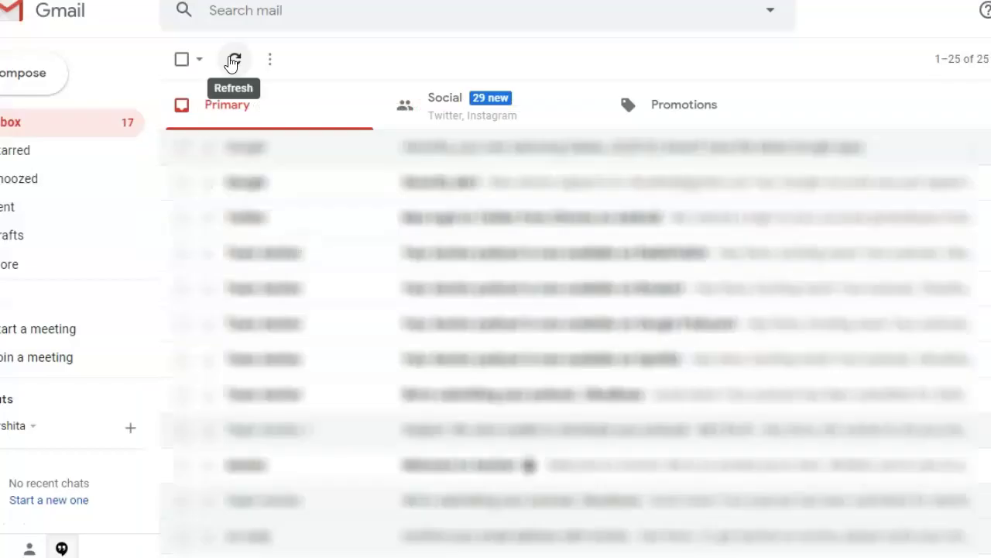
{"action": "left_click", "coordinate": [234, 62]}
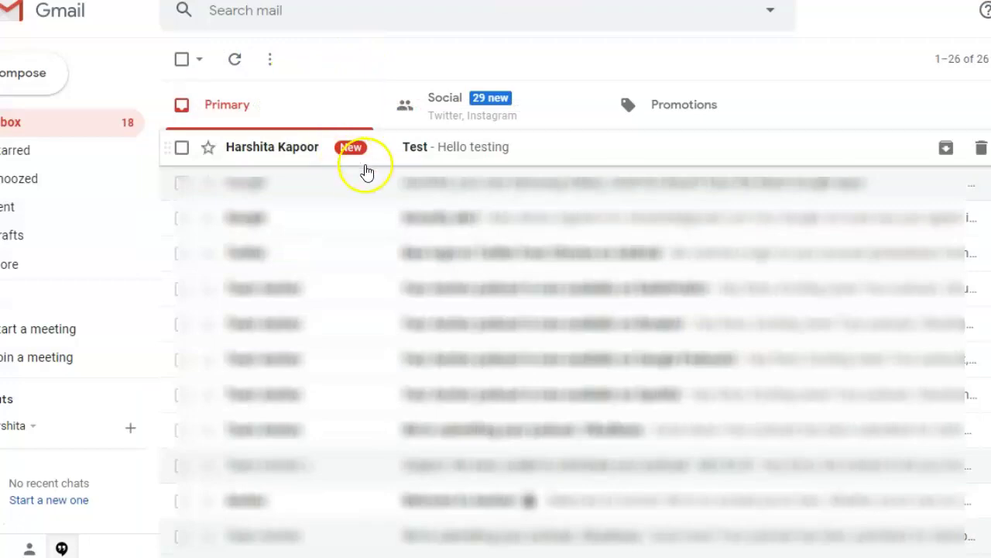
Step: Open the forwarded 'Test - Hello testing' email in Gmail, then go back to the inbox
{"action": "left_click", "coordinate": [476, 148]}
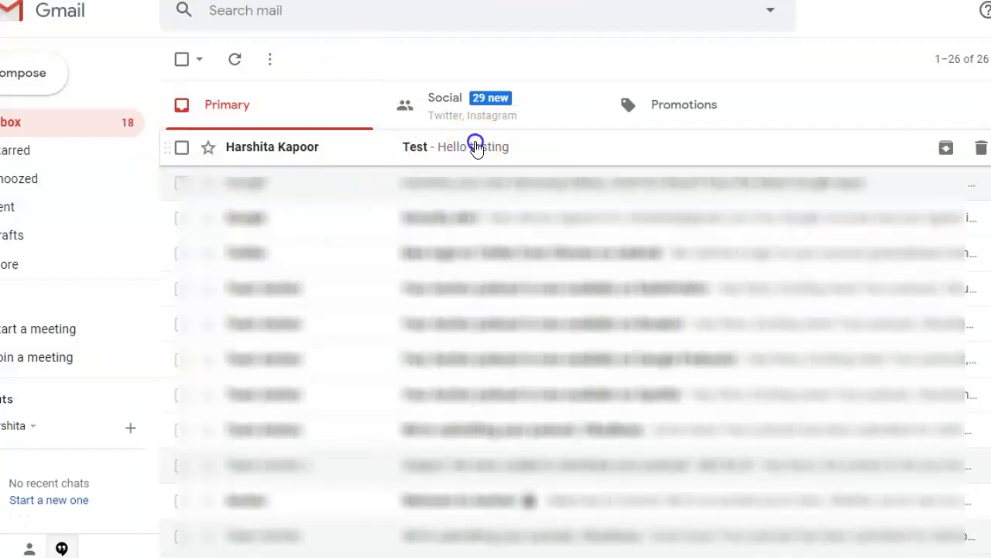
{"action": "left_click", "coordinate": [476, 148]}
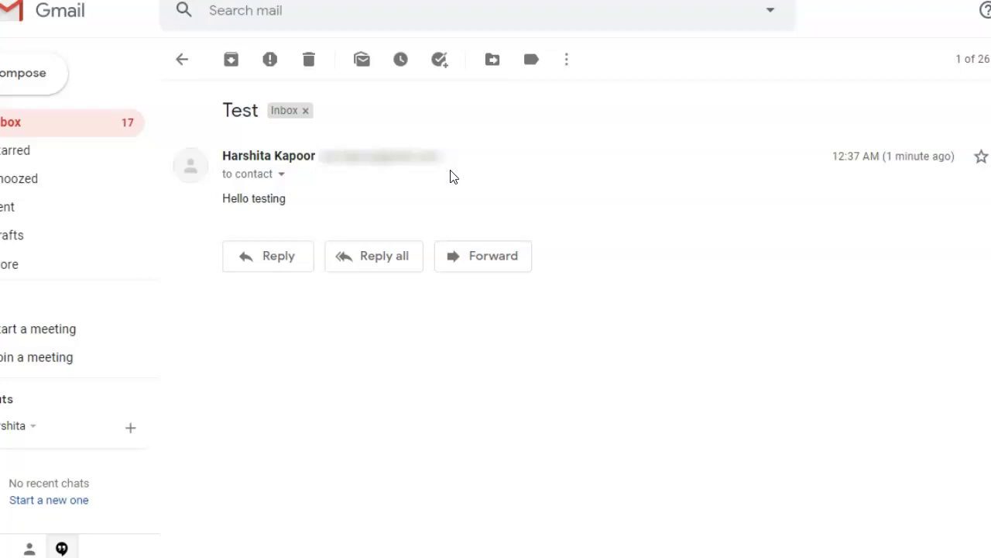
{"action": "left_click", "coordinate": [182, 62]}
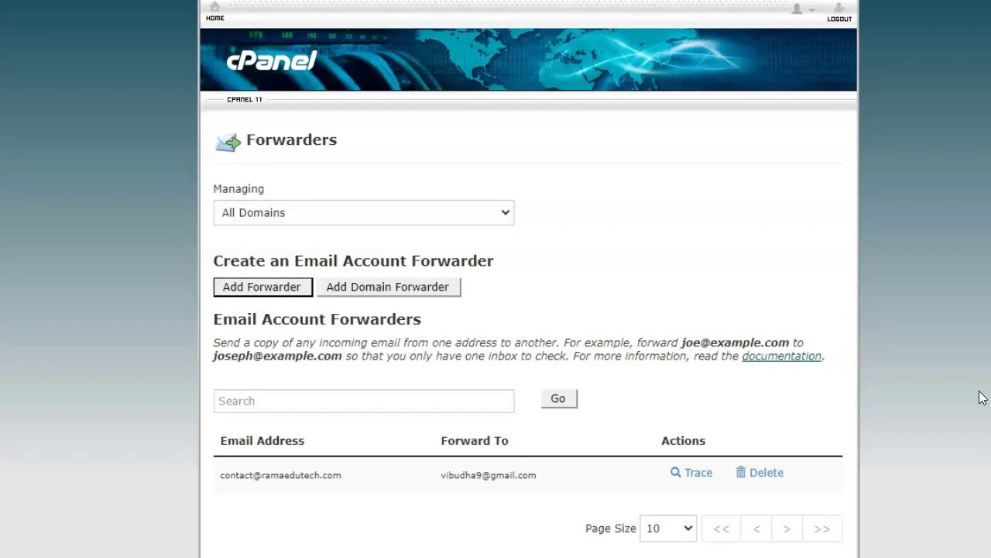
Step: Check the contact forwarder in the Forwarders list and open the smtp2go.com home page
{"action": "left_click", "coordinate": [916, 323]}
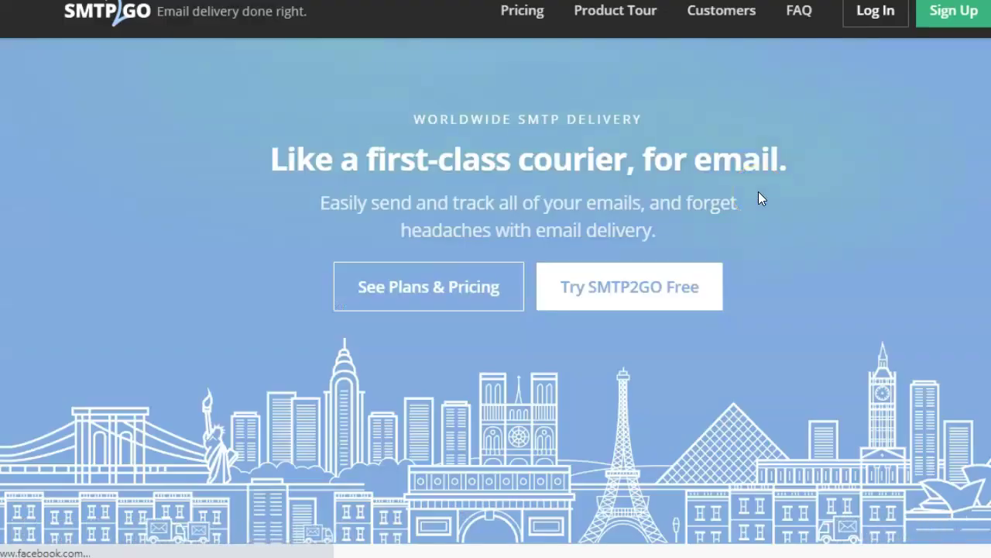
Step: Start a free SMTP2GO sign-up and enter the work email for the account
{"action": "left_click", "coordinate": [658, 303]}
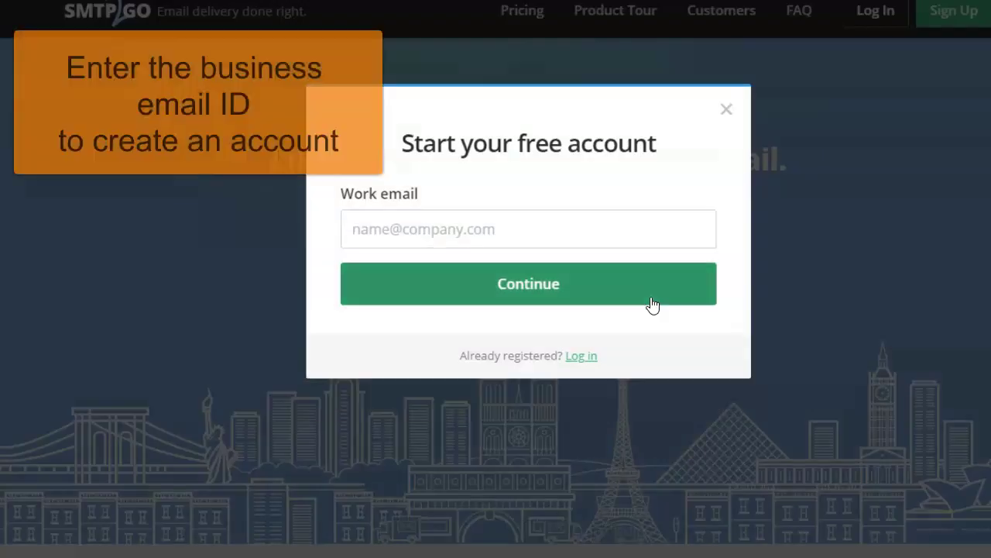
{"action": "left_click", "coordinate": [439, 240]}
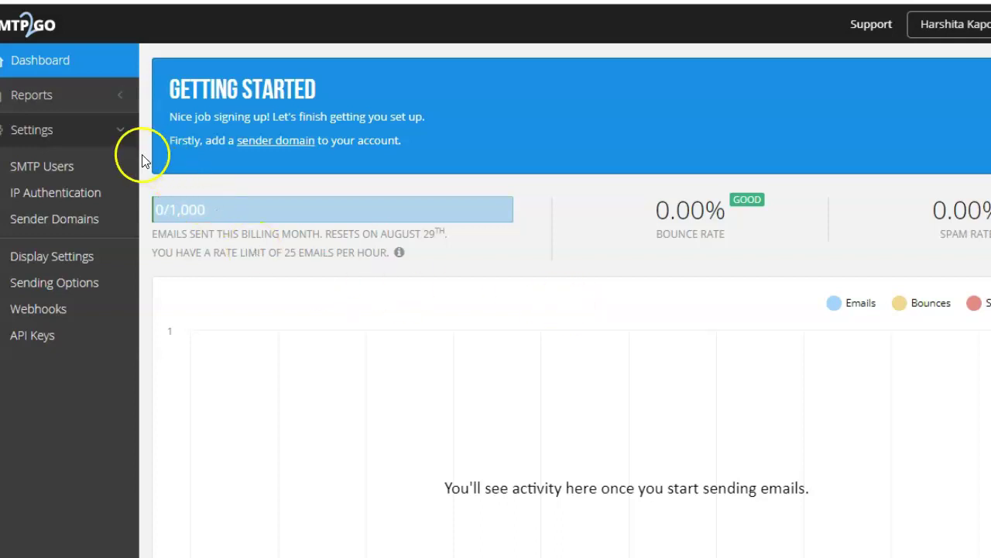
Step: Add an SMTP2GO SMTP user with the Gmail username and a password, then return to Gmail
{"action": "left_click", "coordinate": [79, 170]}
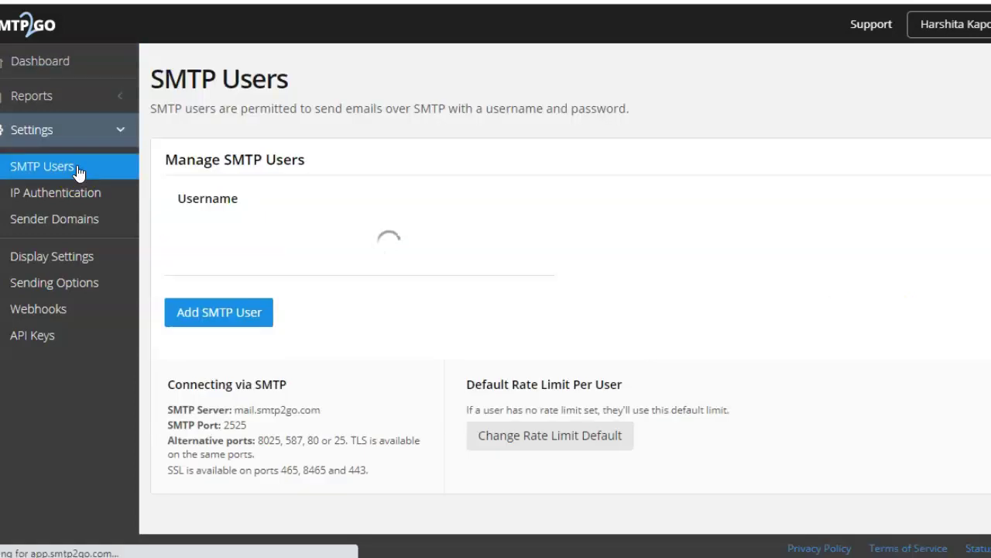
{"action": "left_click", "coordinate": [243, 326]}
{"action": "left_click", "coordinate": [690, 317]}
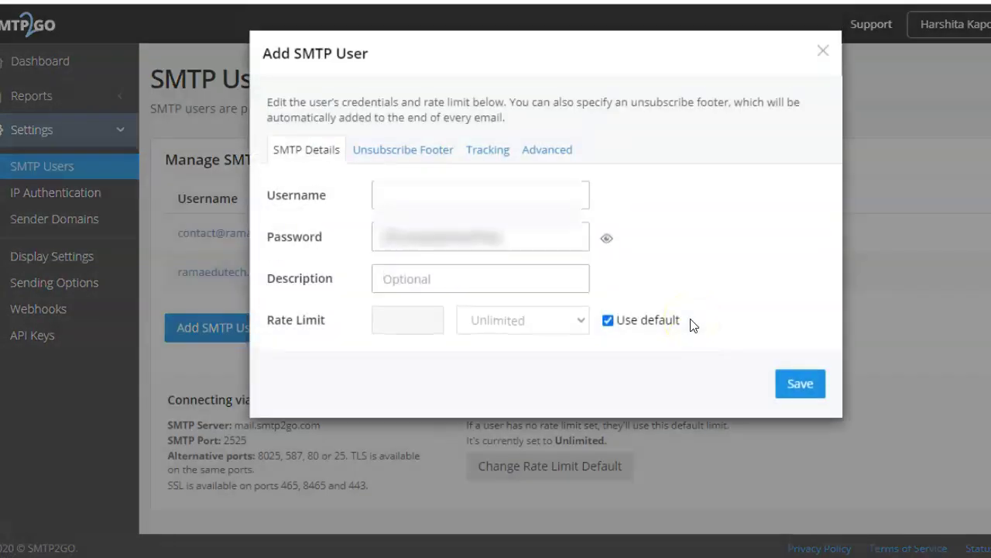
{"action": "left_click", "coordinate": [468, 193]}
{"action": "key", "text": "Tab"}
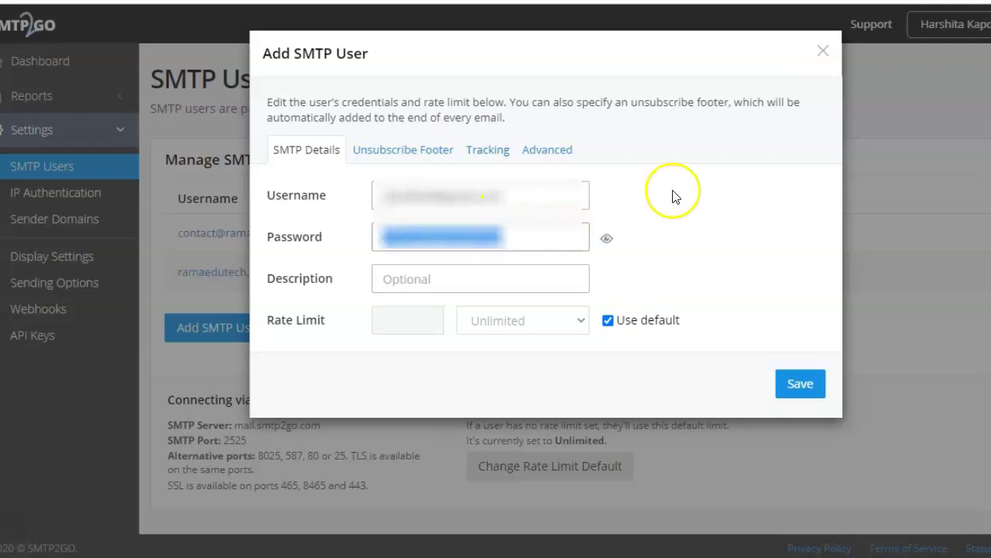
{"action": "left_click", "coordinate": [672, 195]}
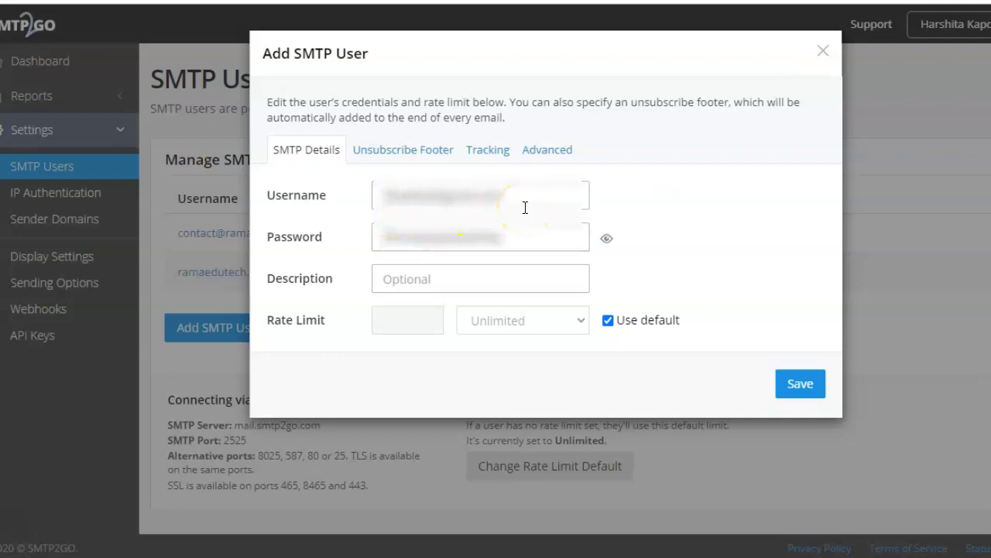
{"action": "left_click", "coordinate": [514, 242]}
{"action": "left_click", "coordinate": [792, 391]}
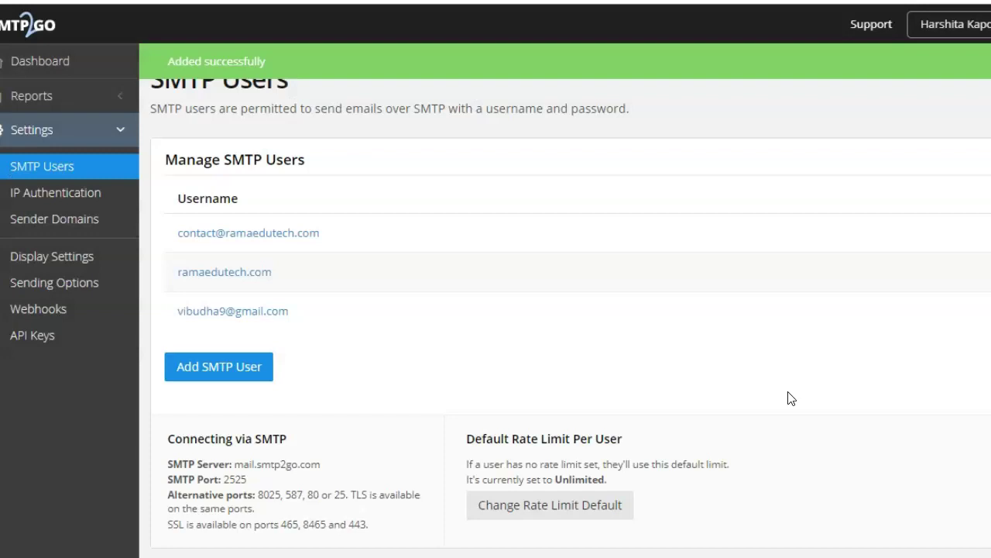
{"action": "left_click", "coordinate": [600, 271]}
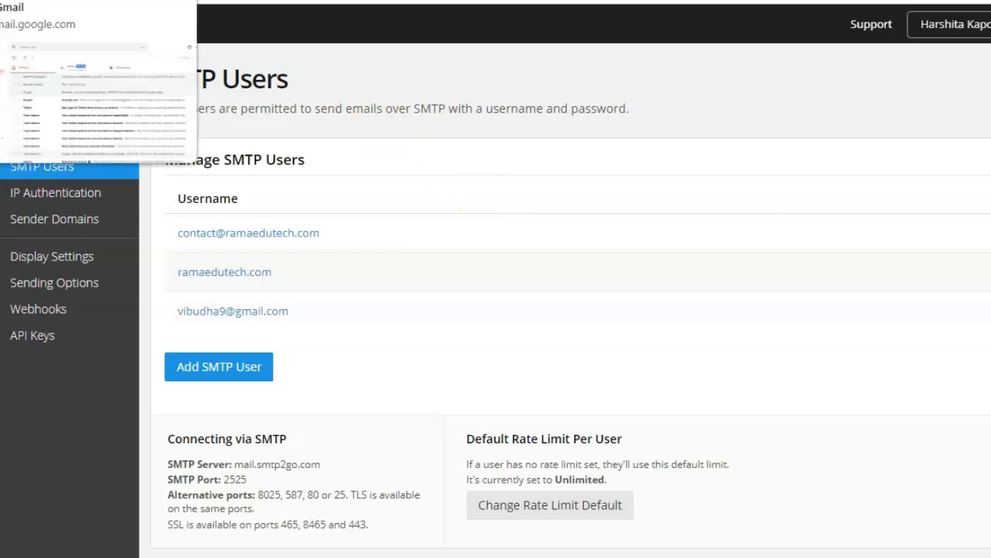
{"action": "left_click", "coordinate": [77, 1]}
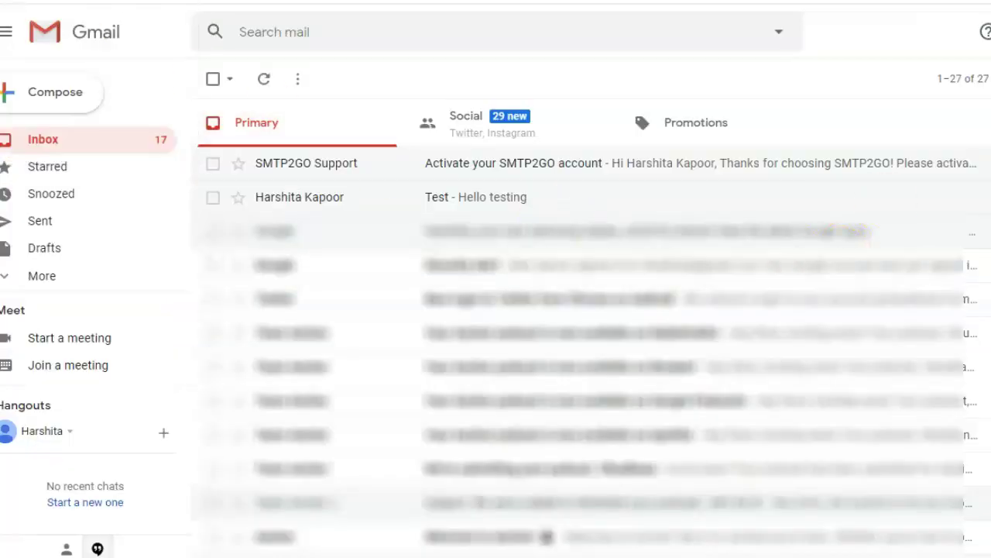
Step: Open Gmail's full settings and start adding another send-as email address
{"action": "left_click", "coordinate": [990, 32]}
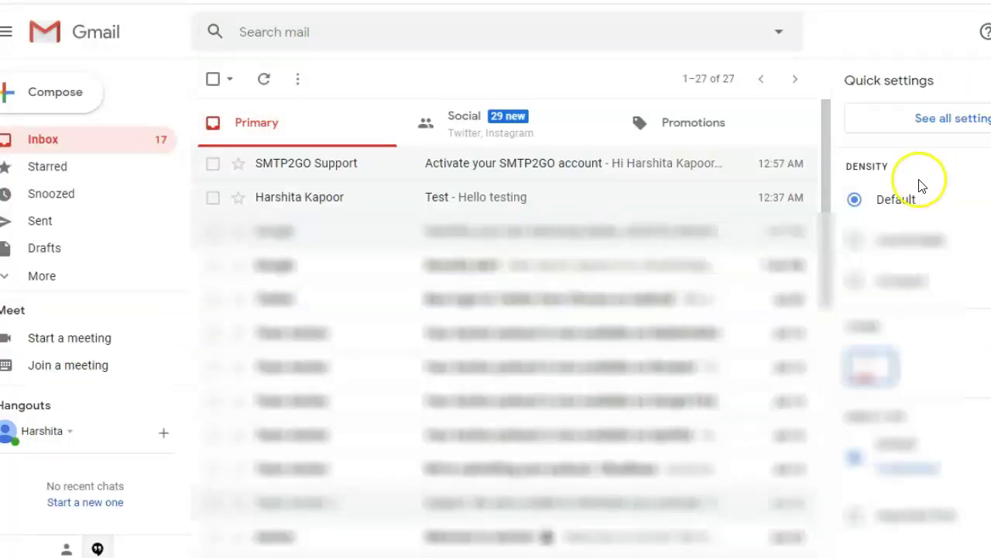
{"action": "left_click", "coordinate": [951, 116]}
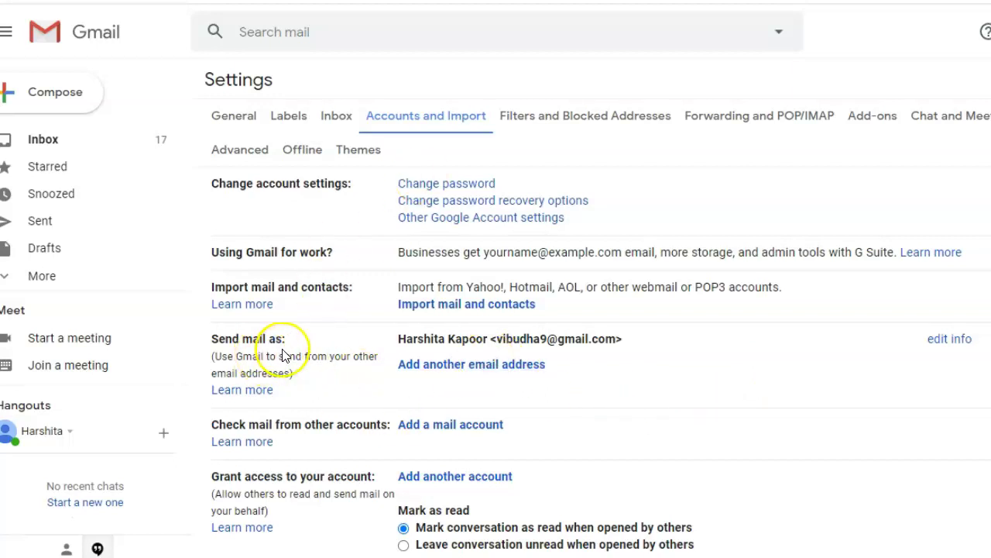
{"action": "left_click", "coordinate": [455, 365]}
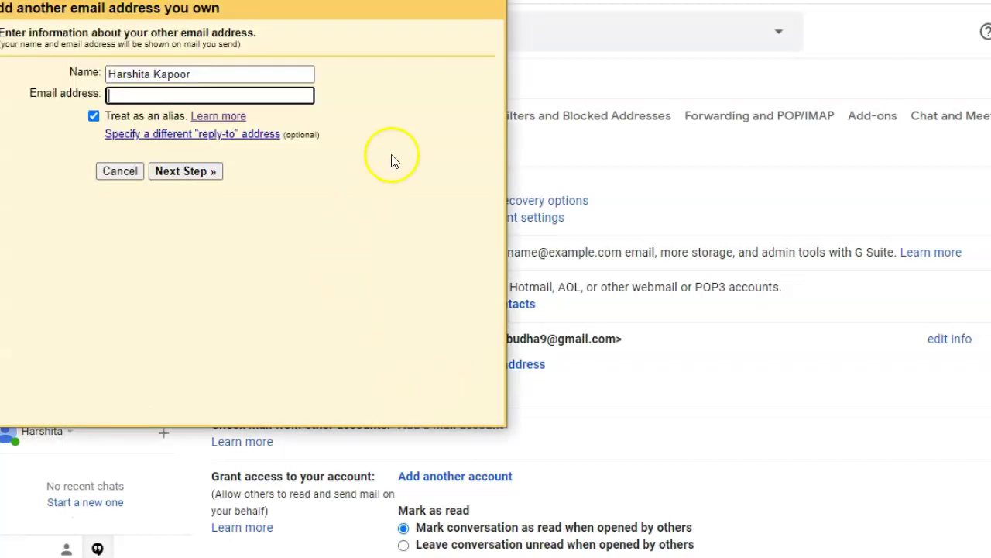
Step: Enter sender name 'Rama Edutech Support' with the domain address, then paste the SMTP login
{"action": "left_click", "coordinate": [207, 80]}
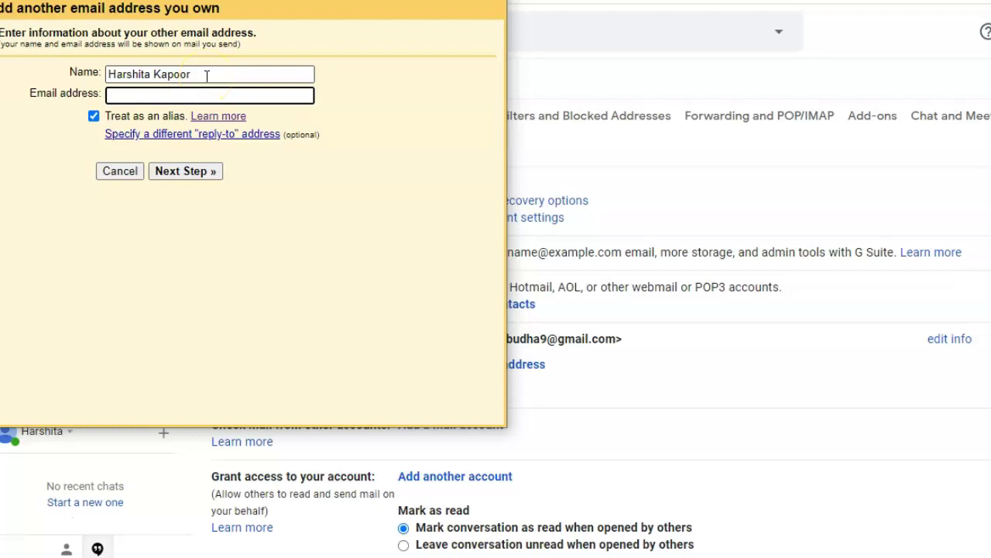
{"action": "triple_click", "coordinate": [207, 75]}
{"action": "type", "text": "Rama Edutech Support"}
{"action": "left_click", "coordinate": [209, 96]}
{"action": "key", "text": "ctrl+v"}
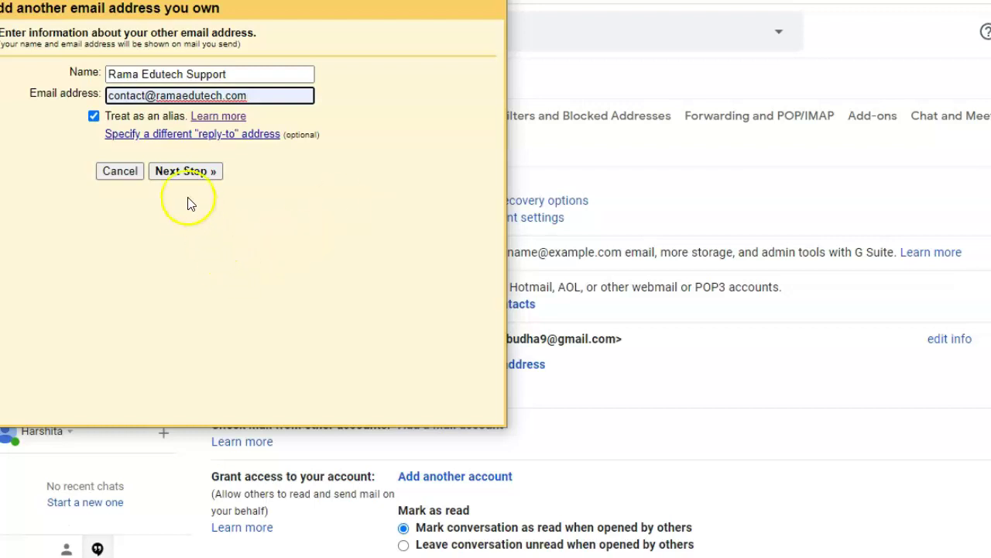
{"action": "left_click", "coordinate": [183, 173]}
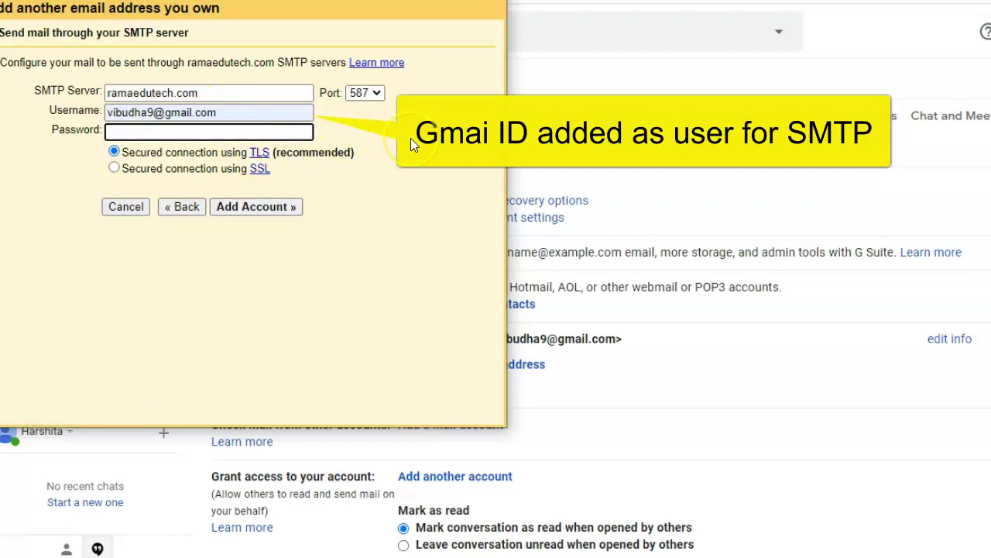
{"action": "key", "text": "ctrl+v"}
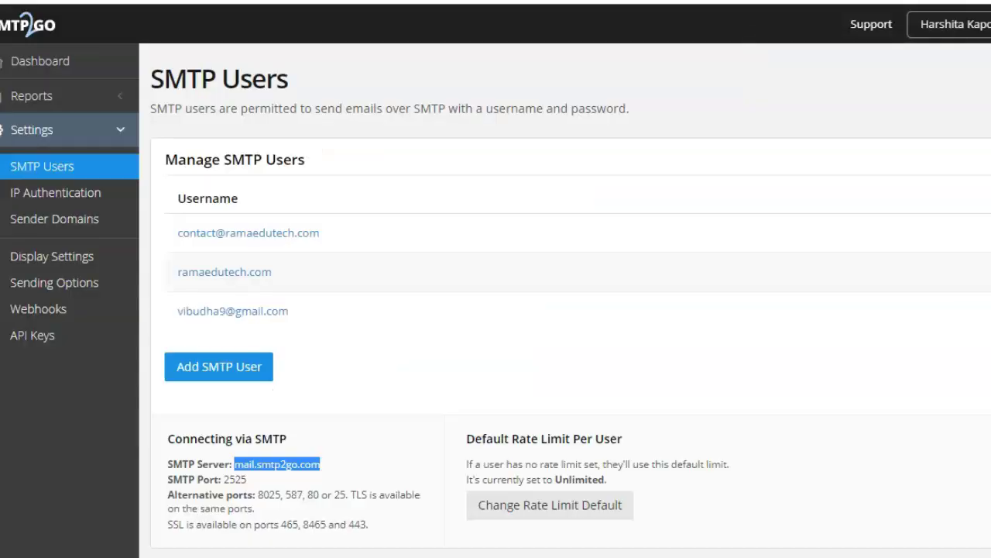
Step: Copy mail.smtp2go.com from SMTP2GO and select the old ramaedutech.com server in Gmail's popup
{"action": "left_click", "coordinate": [250, 309]}
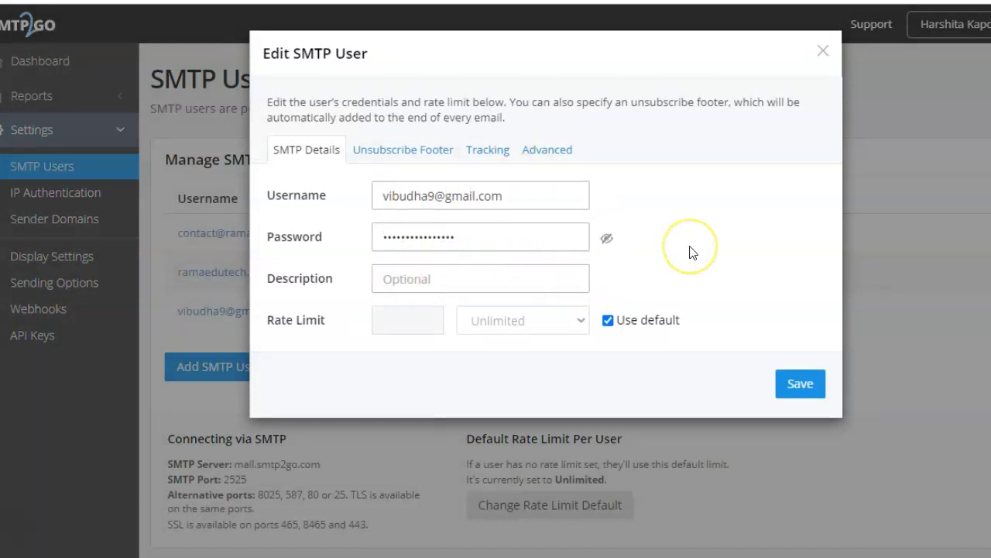
{"action": "left_click", "coordinate": [823, 51]}
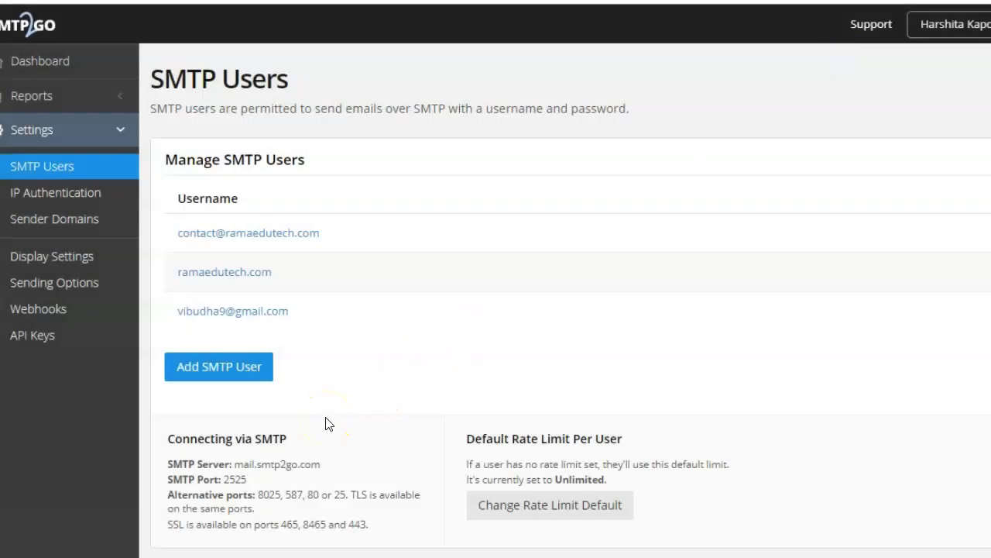
{"action": "left_click_drag", "start_coordinate": [234, 465], "coordinate": [322, 463]}
{"action": "key", "text": "ctrl+c"}
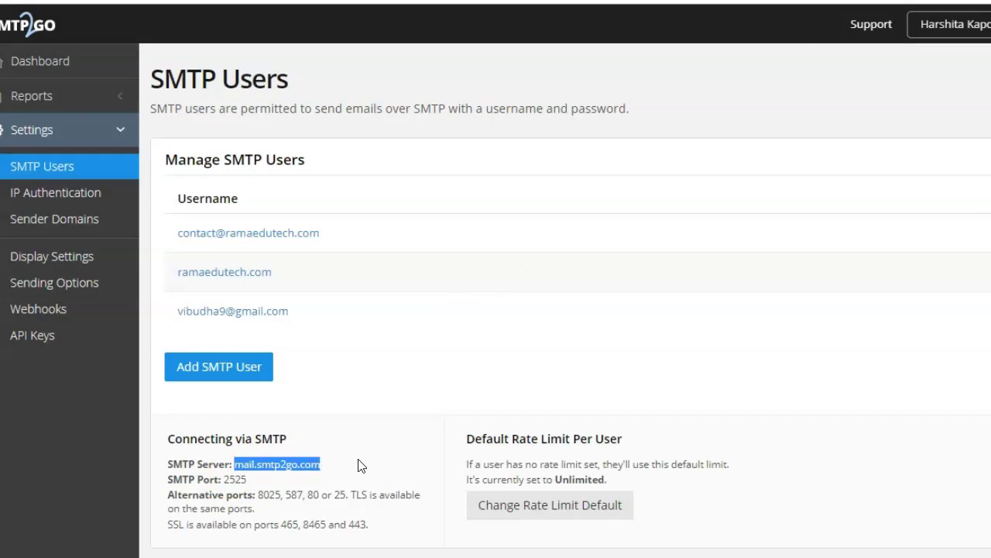
{"action": "left_click", "coordinate": [638, 555]}
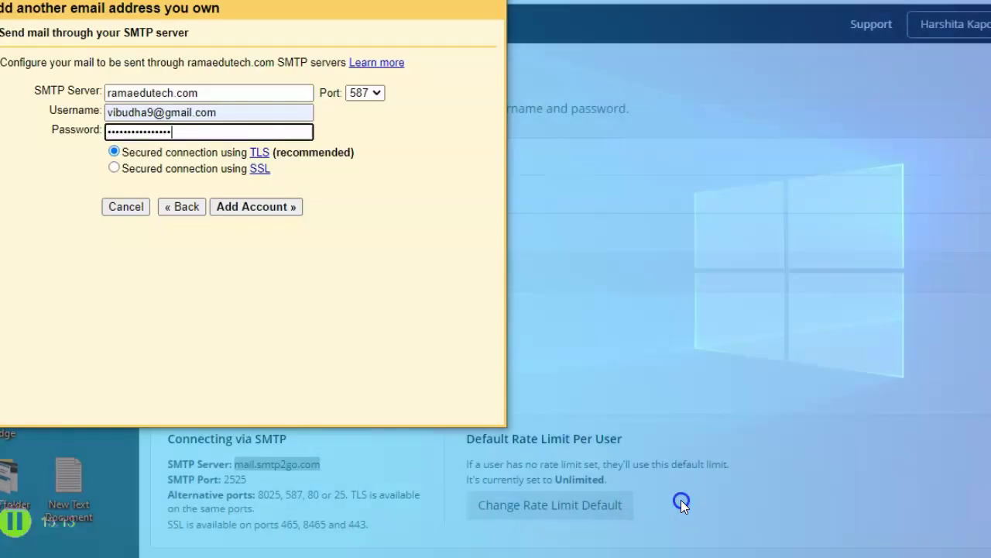
{"action": "left_click", "coordinate": [682, 502]}
{"action": "left_click_drag", "start_coordinate": [203, 93], "coordinate": [111, 94]}
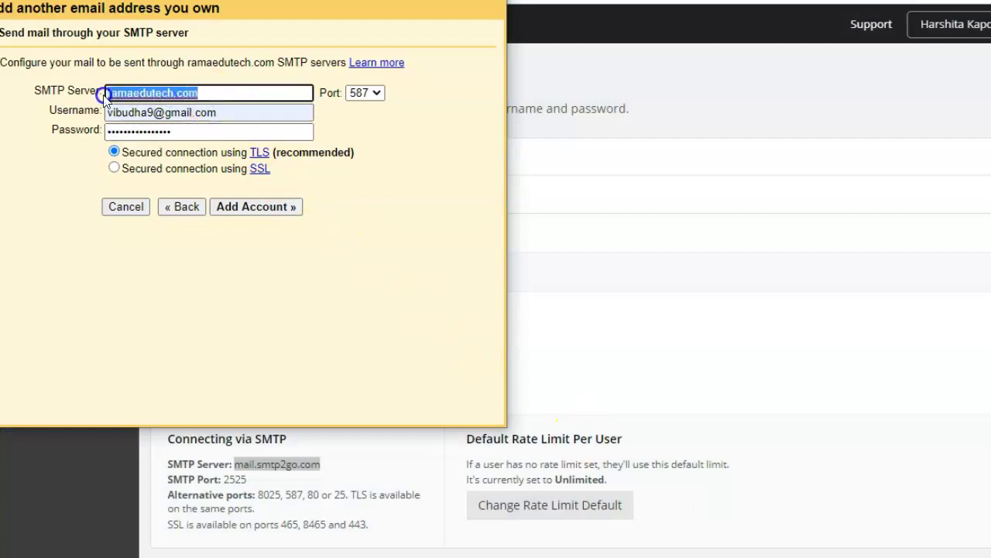
Step: Add the account via SMTP server mail.smtp2go.com, port 25, TLS, and refresh the inbox for confirmation
{"action": "key", "text": "ctrl+v"}
{"action": "left_click", "coordinate": [161, 323]}
{"action": "left_click", "coordinate": [364, 93]}
{"action": "left_click", "coordinate": [360, 109]}
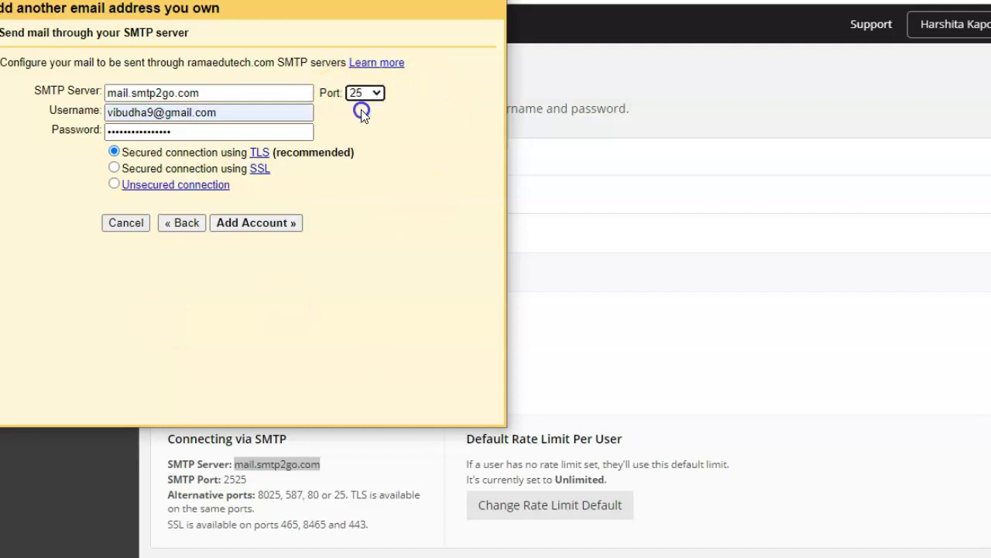
{"action": "left_click", "coordinate": [398, 237]}
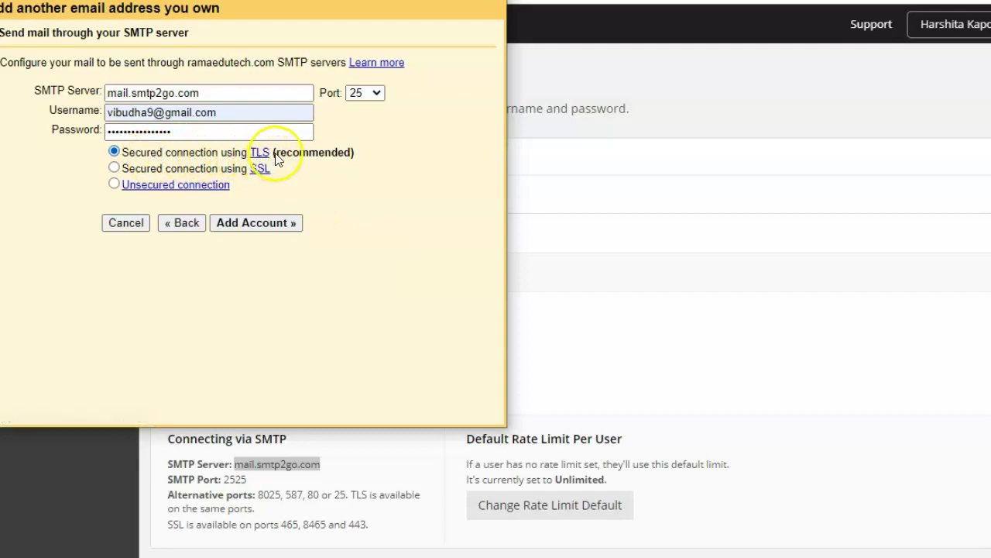
{"action": "left_click", "coordinate": [279, 224]}
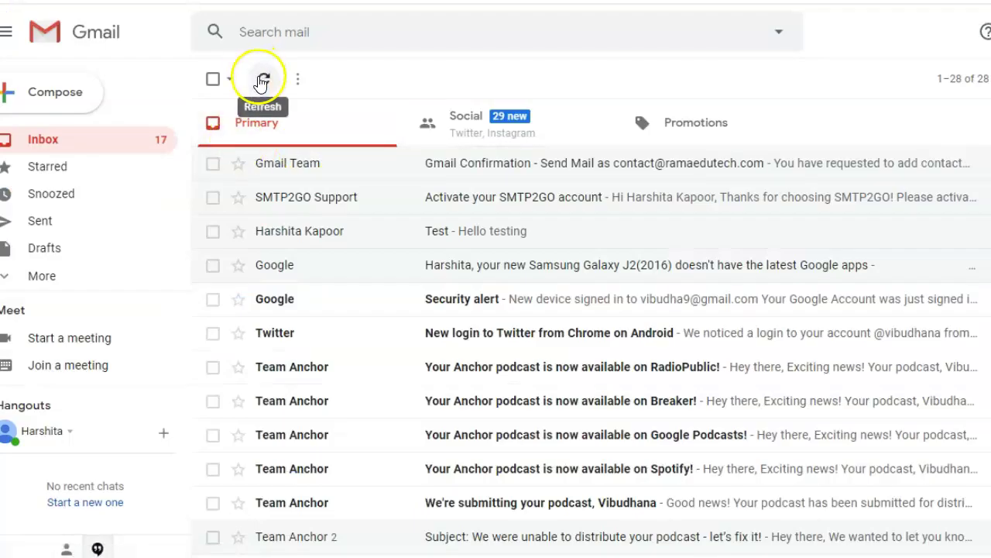
{"action": "left_click", "coordinate": [261, 79]}
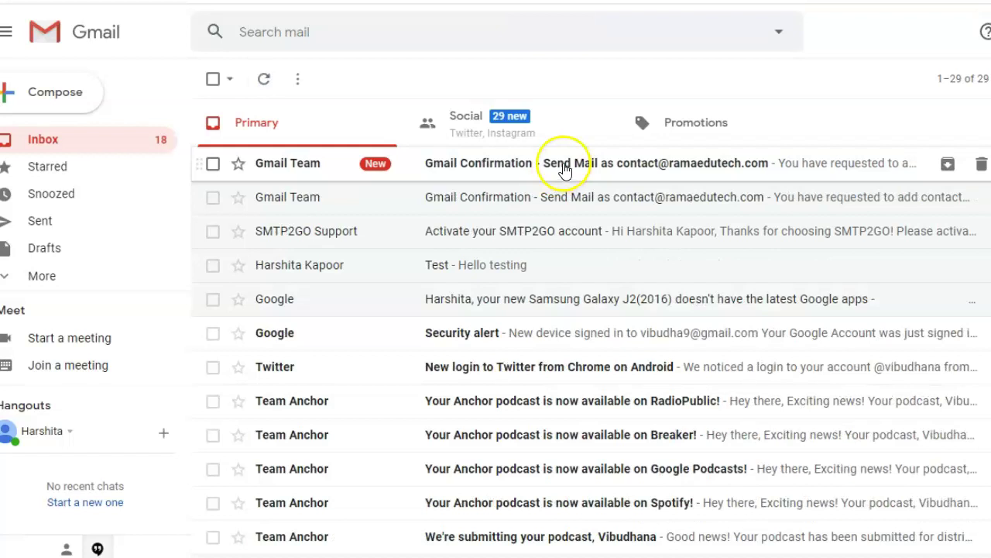
Step: Open the Gmail Confirmation email and select its confirmation code for copying
{"action": "left_click", "coordinate": [564, 165]}
{"action": "left_click_drag", "start_coordinate": [348, 229], "coordinate": [404, 229]}
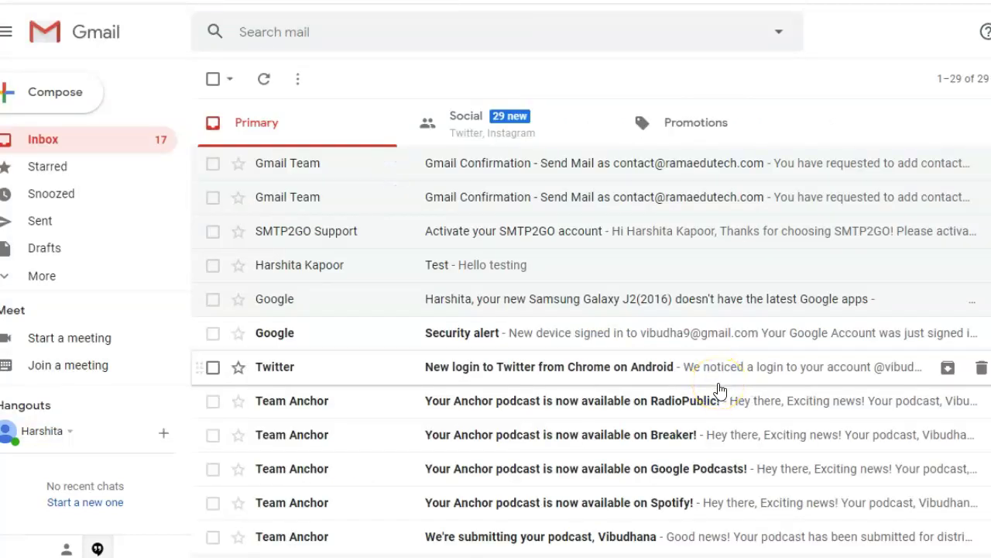
Step: Compose and send a message from Rama Edutech Support with subject 'tests' and body 'test'
{"action": "left_click", "coordinate": [57, 90]}
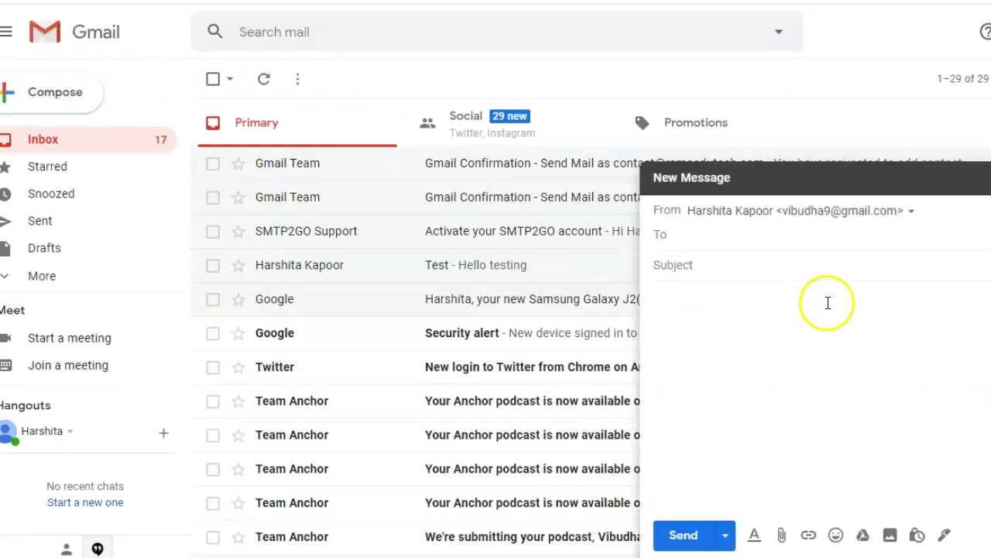
{"action": "left_click", "coordinate": [906, 220]}
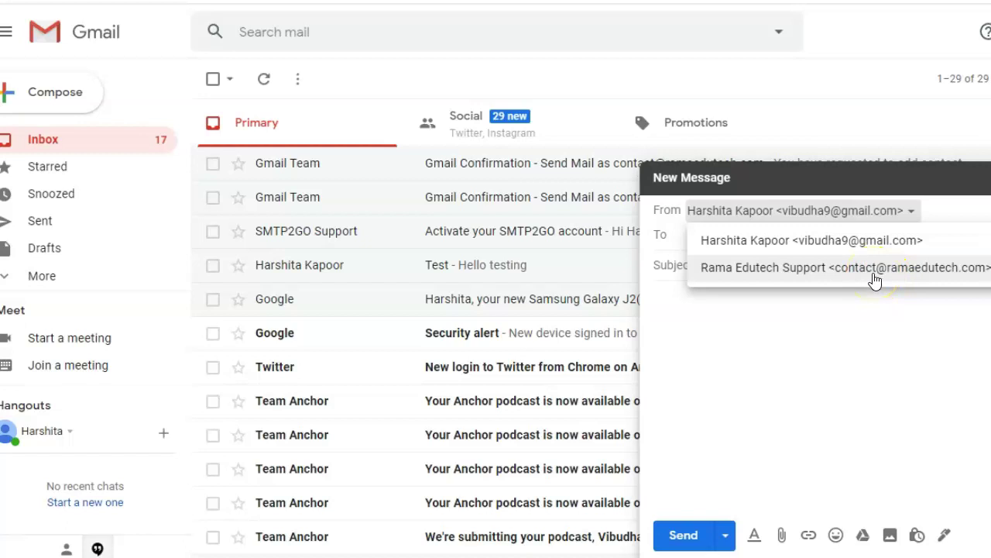
{"action": "left_click", "coordinate": [875, 279]}
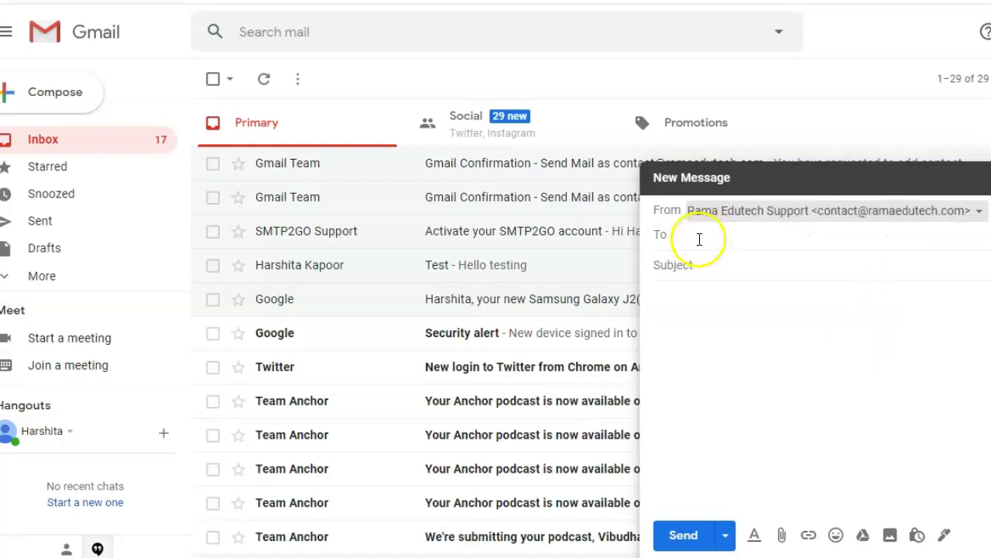
{"action": "left_click", "coordinate": [699, 239]}
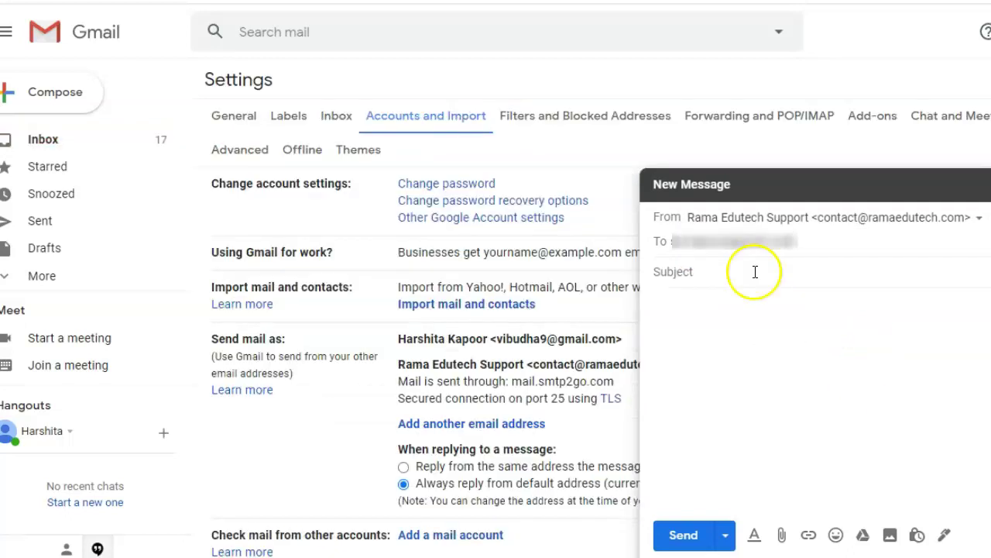
{"action": "left_click", "coordinate": [755, 272]}
{"action": "type", "text": "tests"}
{"action": "left_click", "coordinate": [743, 299]}
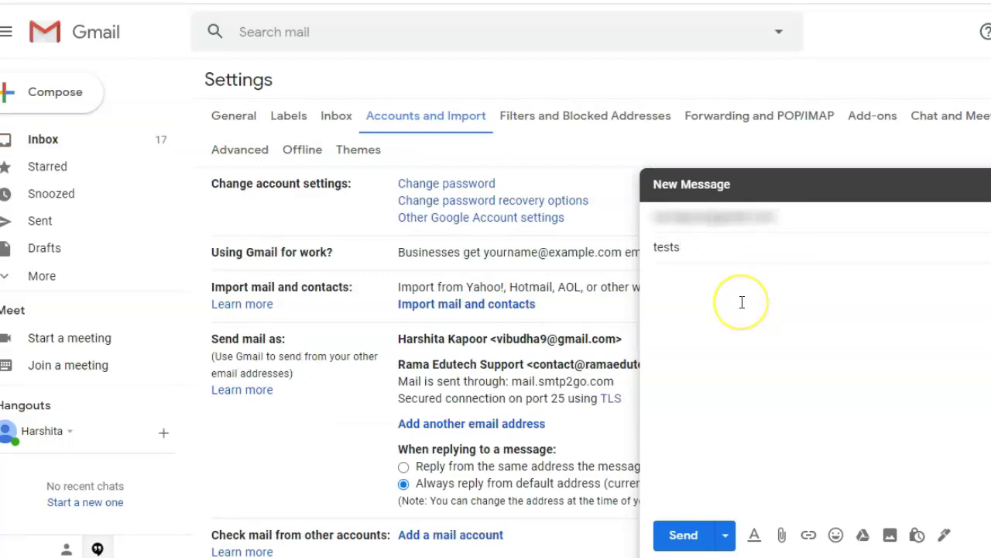
{"action": "type", "text": "test"}
{"action": "left_click", "coordinate": [685, 536]}
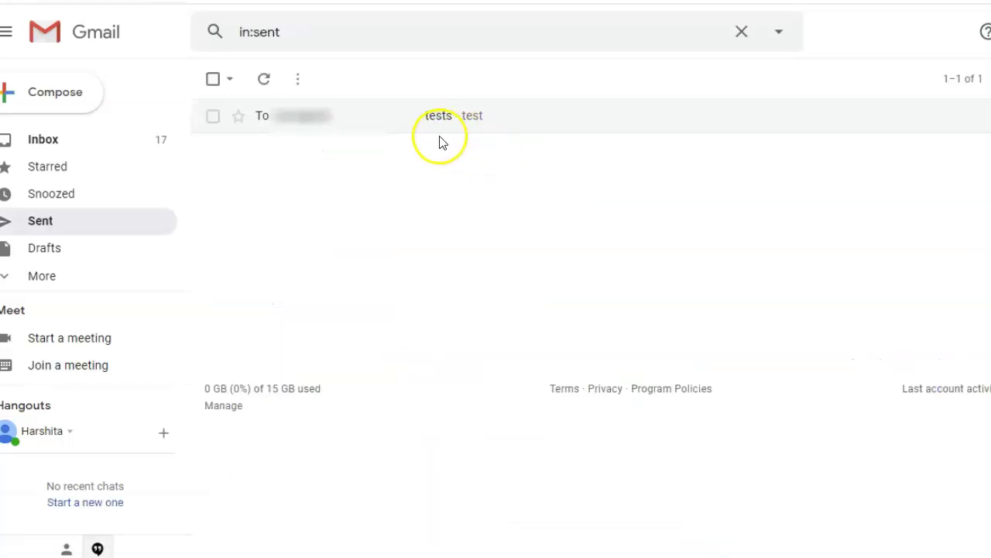
Step: Open the sent 'tests' message and check its sender is Rama Edutech Support
{"action": "left_click", "coordinate": [382, 129]}
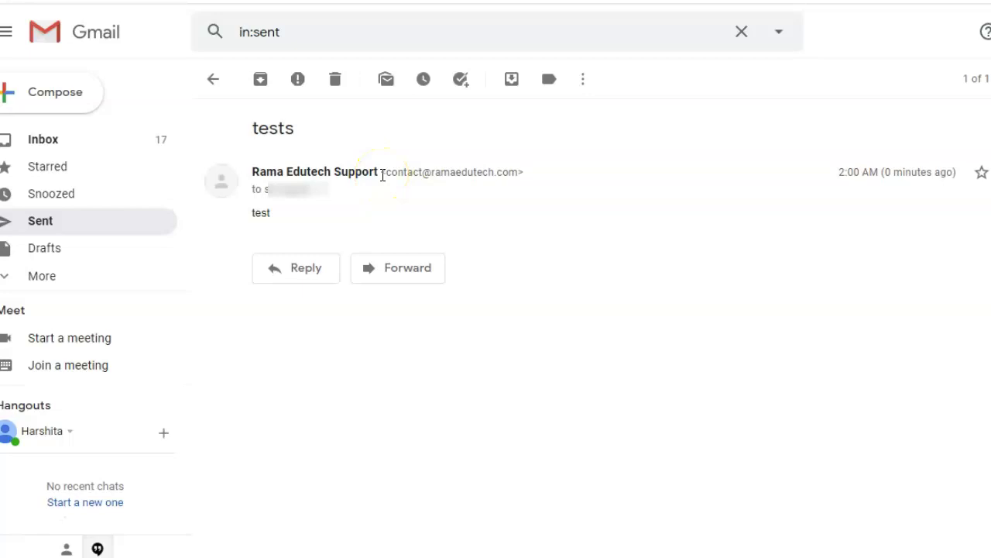
{"action": "left_click", "coordinate": [488, 220]}
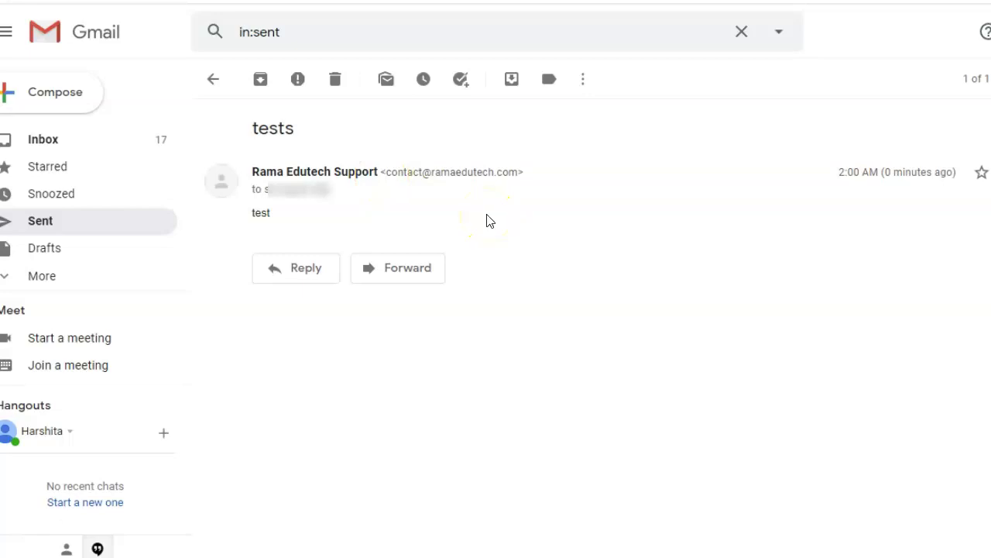